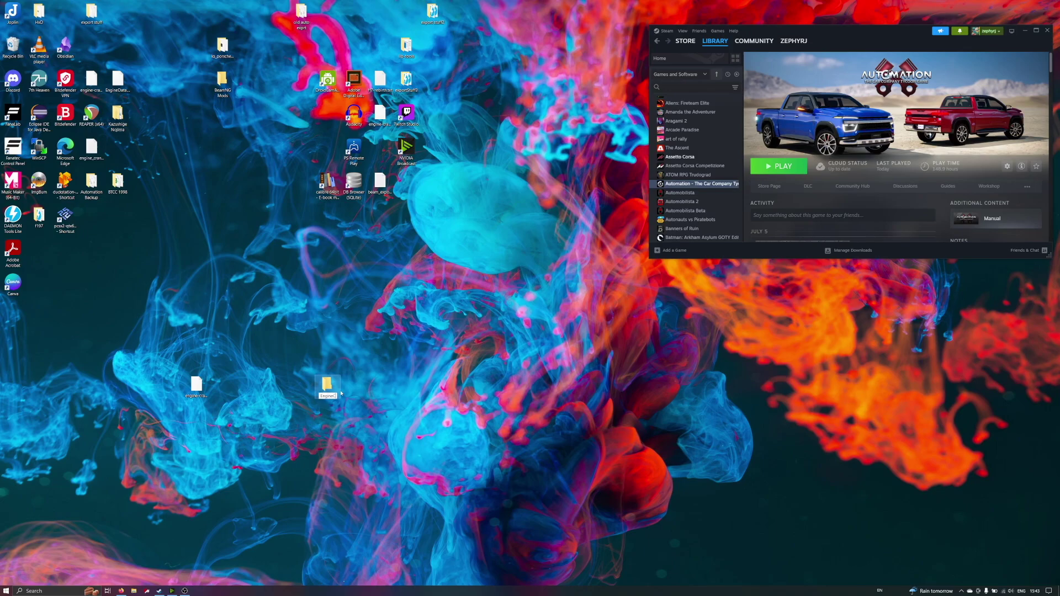
- Name the new desktop folder EngineCrane and open it
{"action": "type", "text": "rane"}
{"action": "key", "text": "Return"}
{"action": "double_click", "coordinate": [329, 386]}
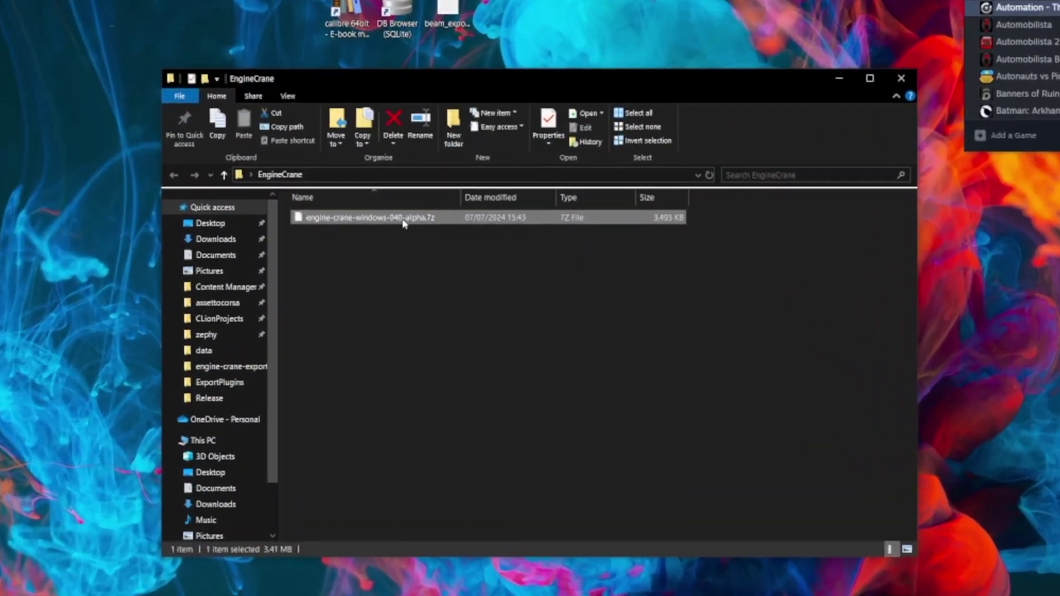
- Extract engine-crane-windows-040-alpha.7z into the EngineCrane folder and delete the archive
{"action": "right_click", "coordinate": [356, 292]}
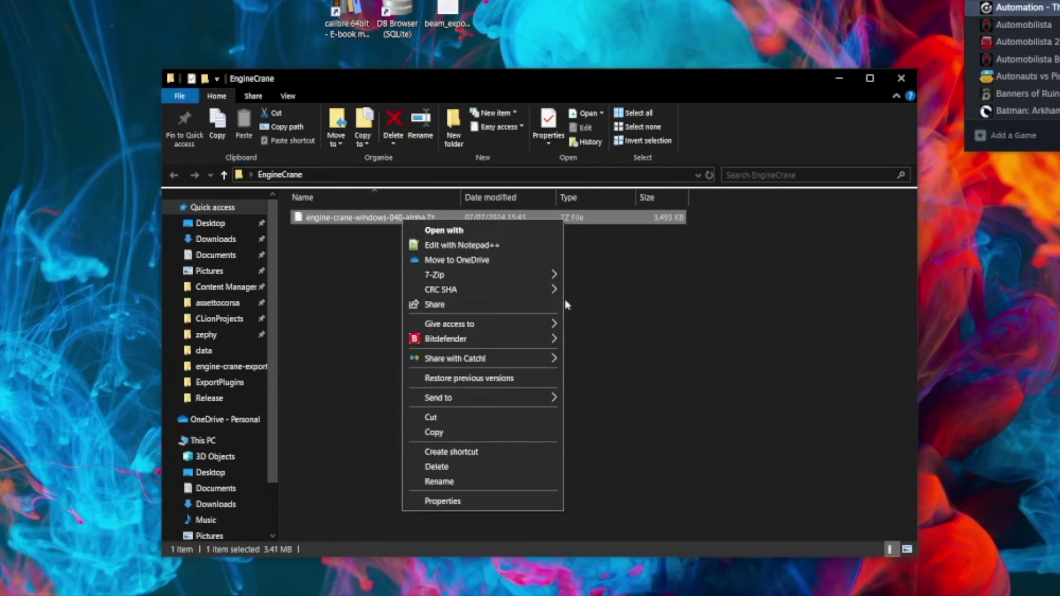
{"action": "mouse_move", "coordinate": [529, 268]}
{"action": "left_click", "coordinate": [639, 324]}
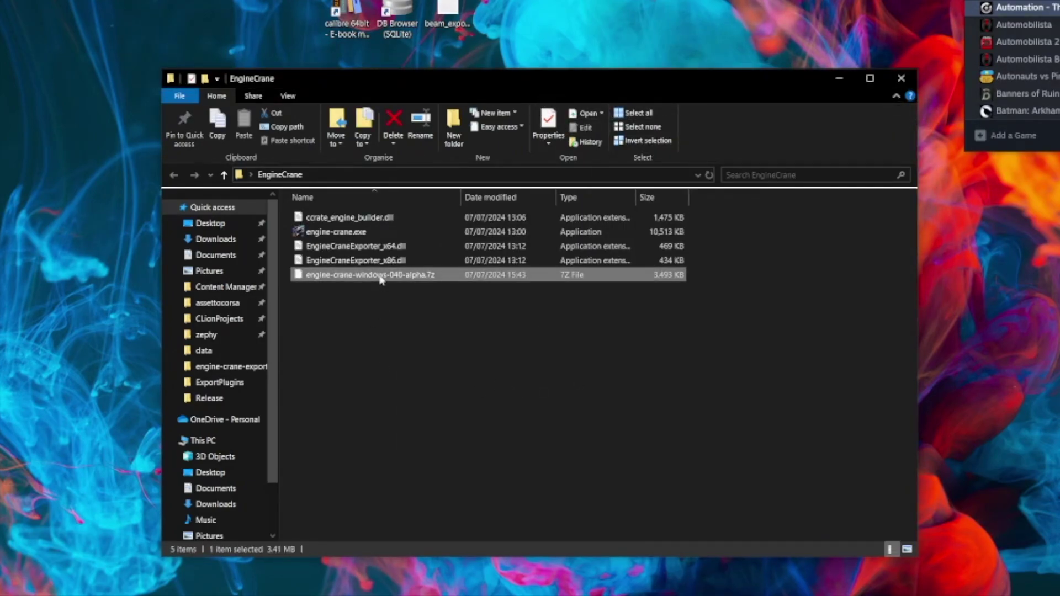
{"action": "key", "text": "Delete"}
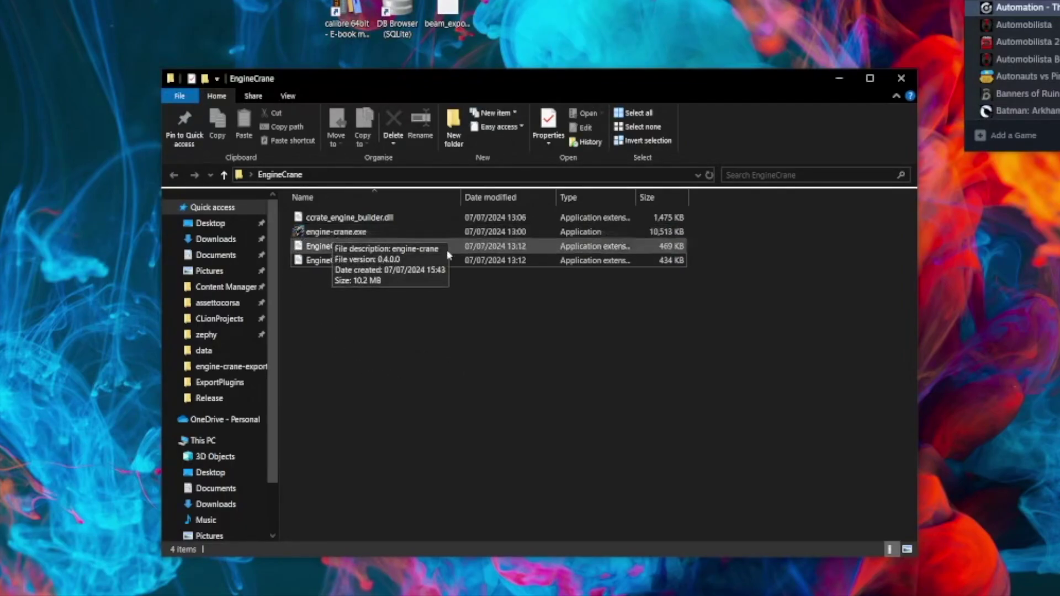
- Launch engine-crane.exe, review the install, mod and userdata paths in its settings, and close it
{"action": "double_click", "coordinate": [349, 232]}
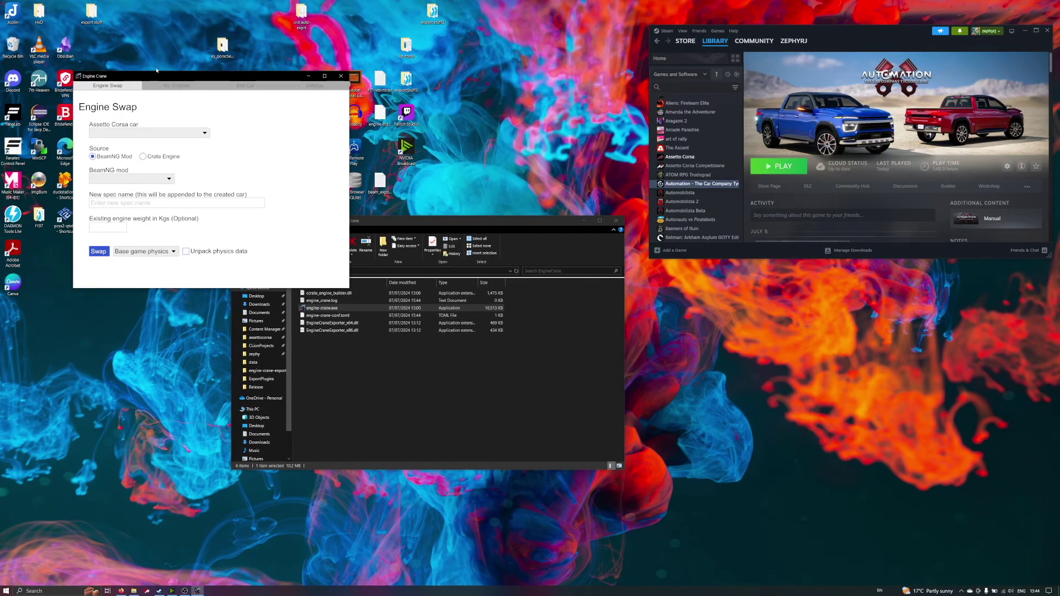
{"action": "left_click_drag", "start_coordinate": [151, 76], "coordinate": [456, 216]}
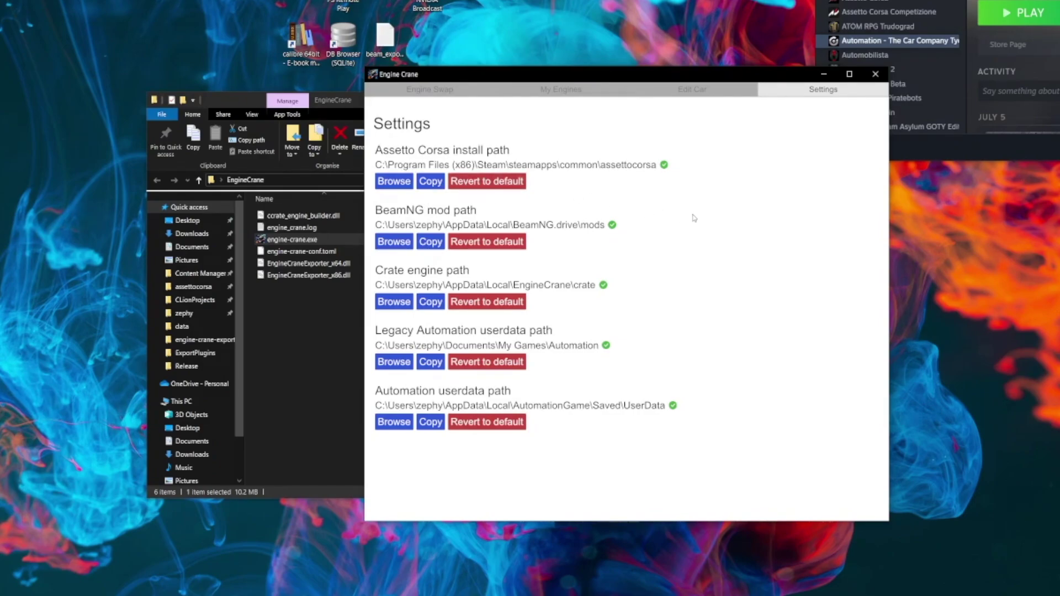
{"action": "left_click", "coordinate": [876, 76]}
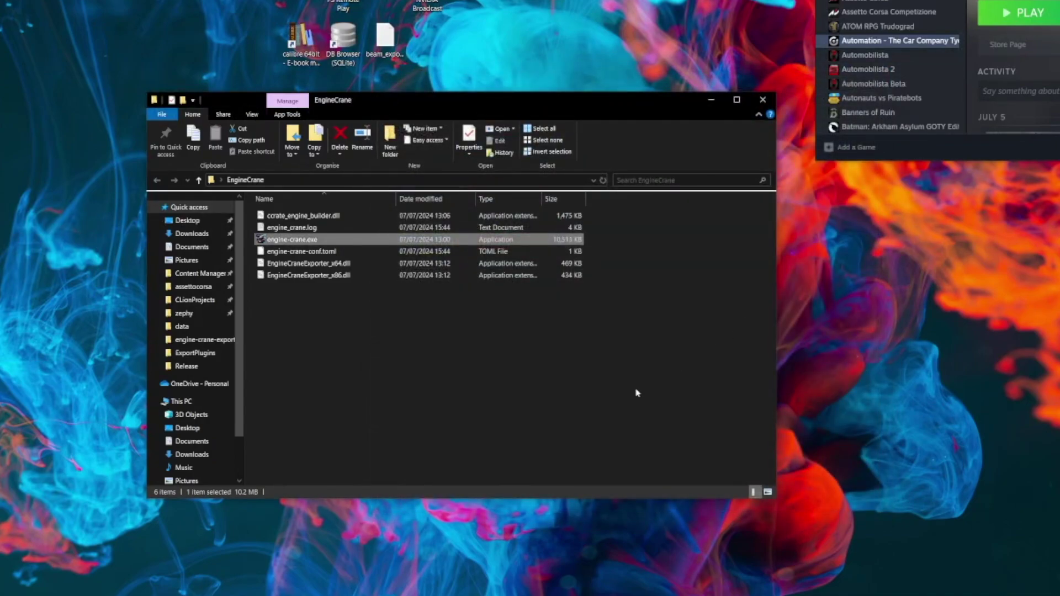
- Set engine-crane.exe to run as an administrator in its compatibility properties
{"action": "right_click", "coordinate": [294, 242]}
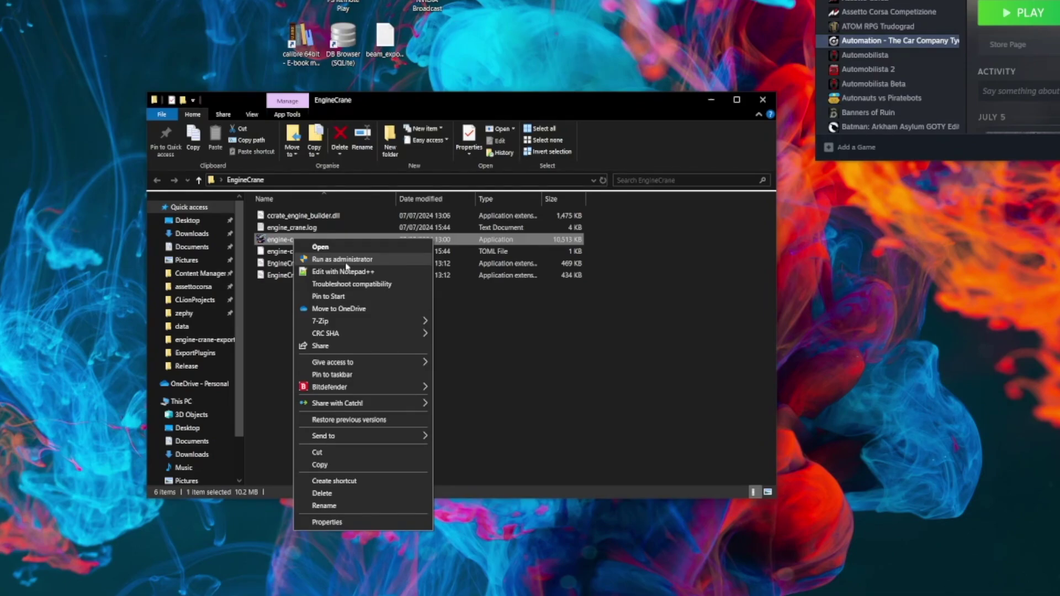
{"action": "left_click", "coordinate": [334, 522]}
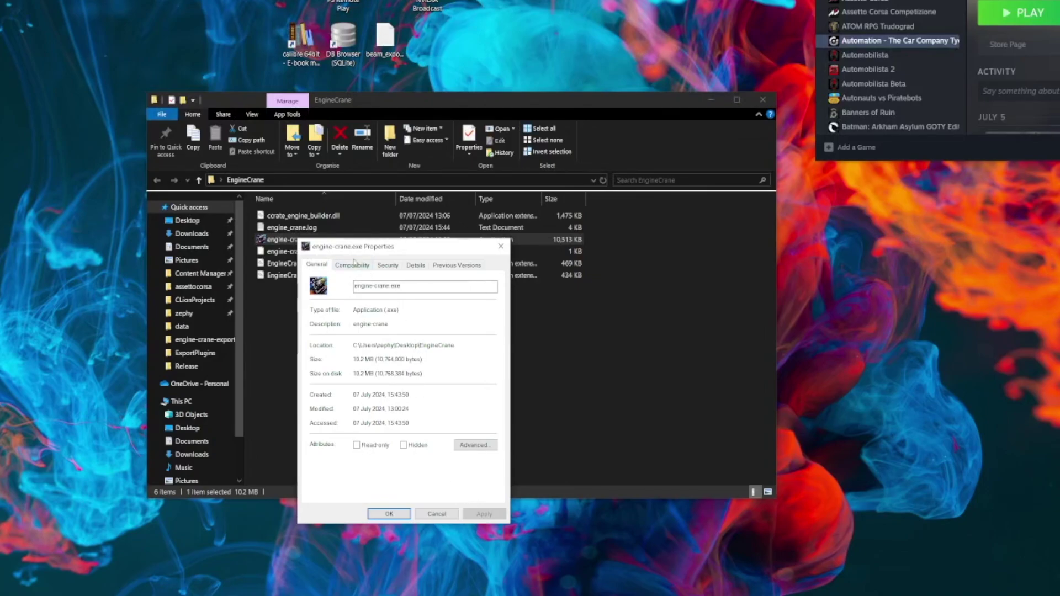
{"action": "left_click", "coordinate": [354, 266]}
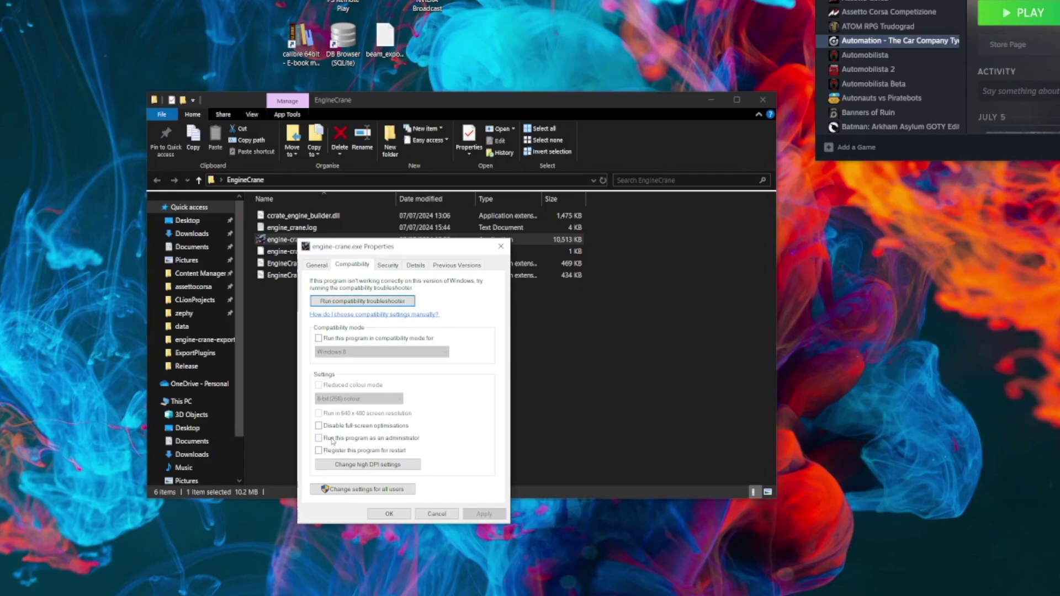
{"action": "left_click", "coordinate": [319, 439]}
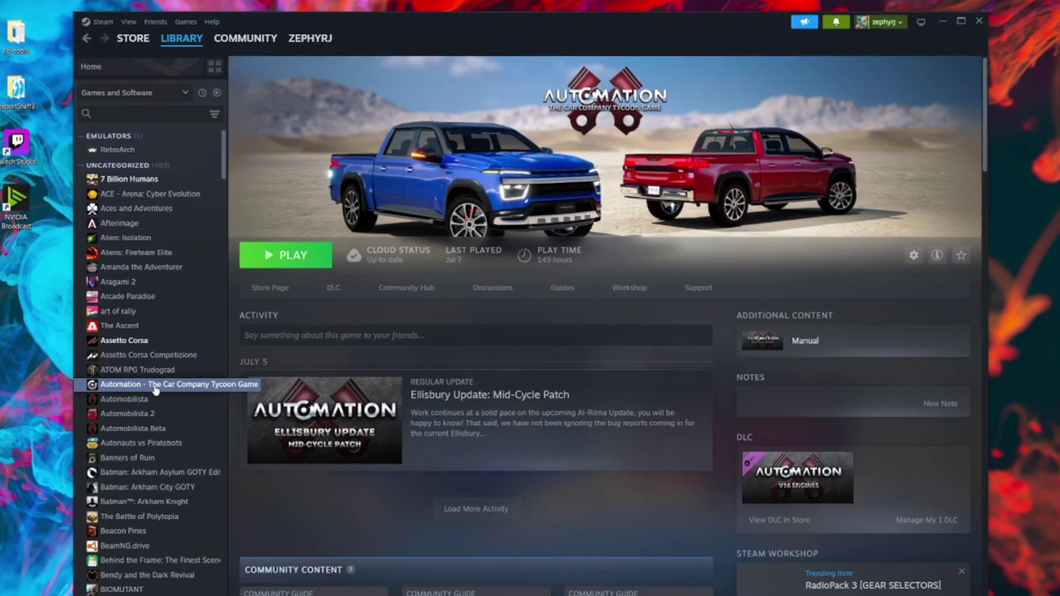
- Switch to Steam and browse the local files of Automation - The Car Company Tycoon Game
{"action": "right_click", "coordinate": [211, 368]}
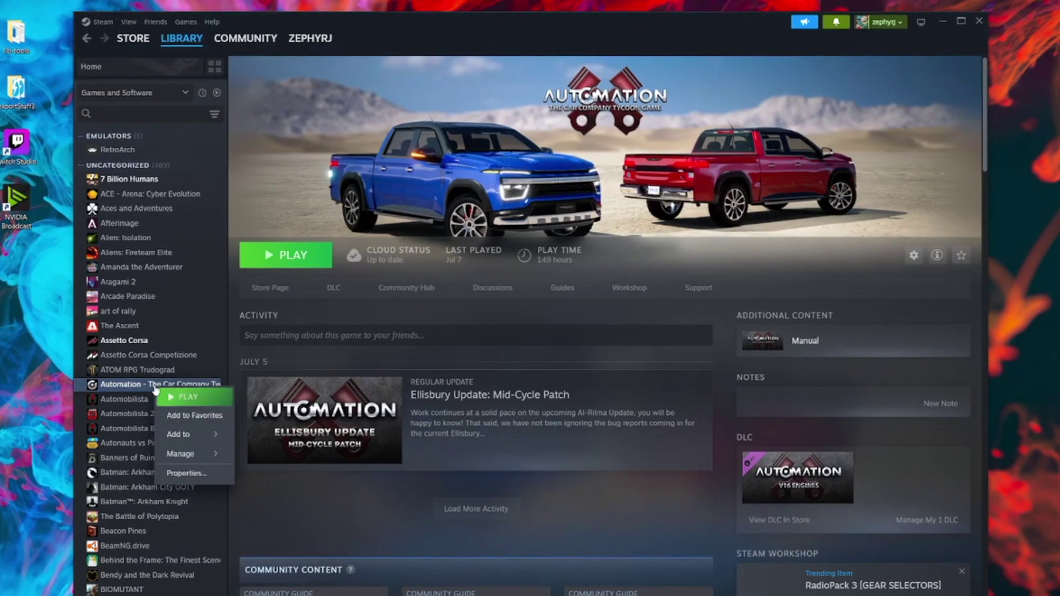
{"action": "mouse_move", "coordinate": [183, 454]}
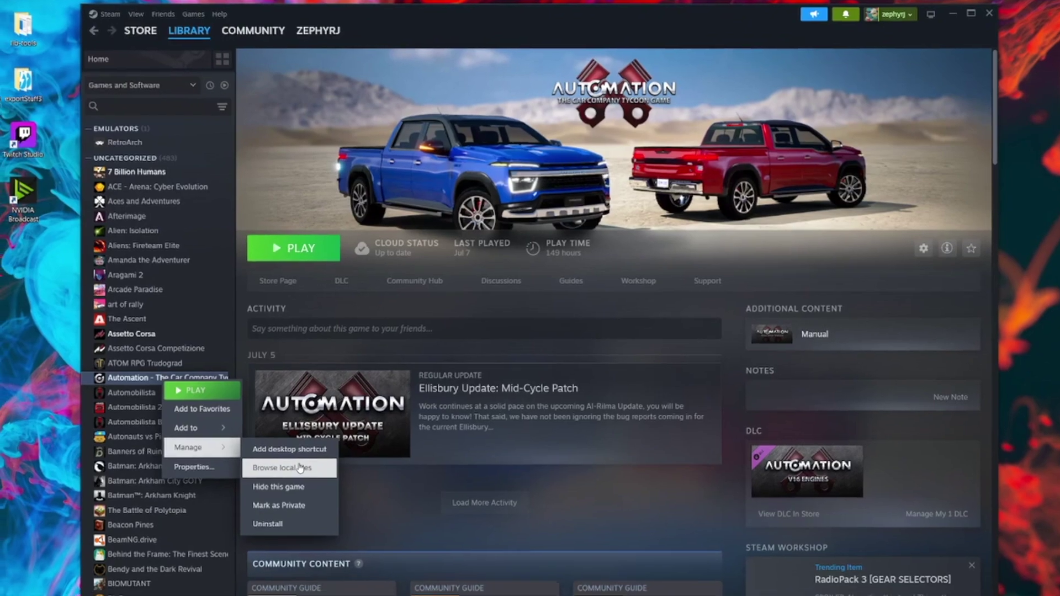
{"action": "left_click", "coordinate": [298, 474]}
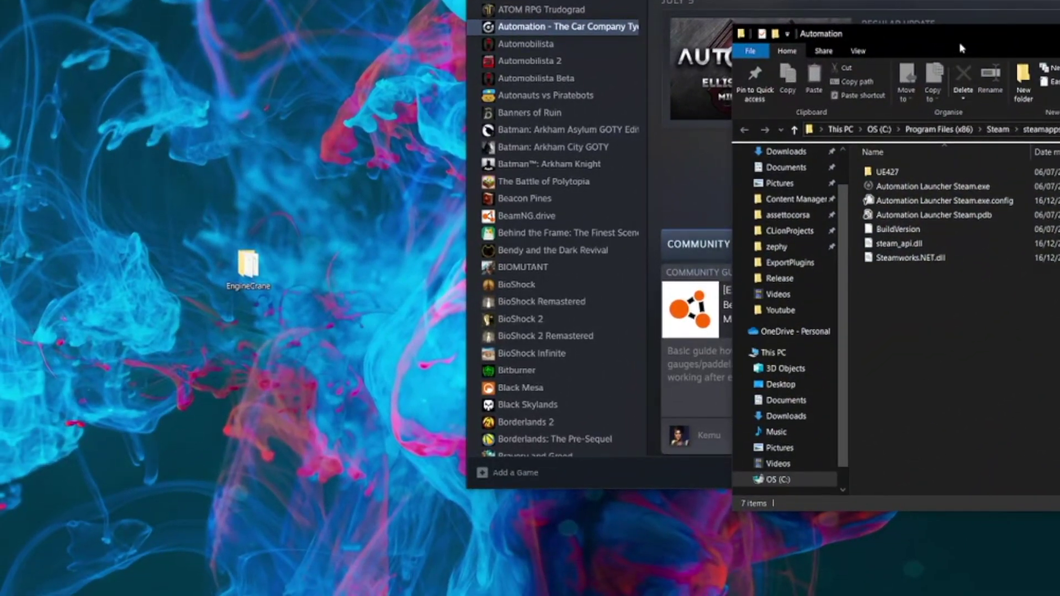
{"action": "left_click_drag", "start_coordinate": [965, 44], "coordinate": [370, 81]}
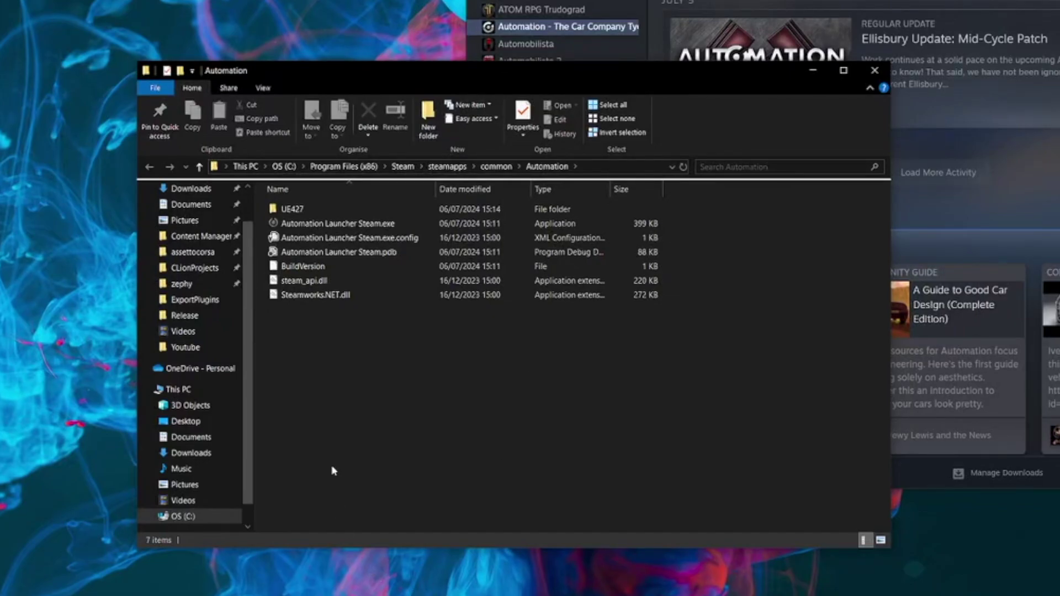
- Open the UE427\AutomationGame\Content\ExportPlugins folder inside Automation's installation folder
{"action": "double_click", "coordinate": [310, 213]}
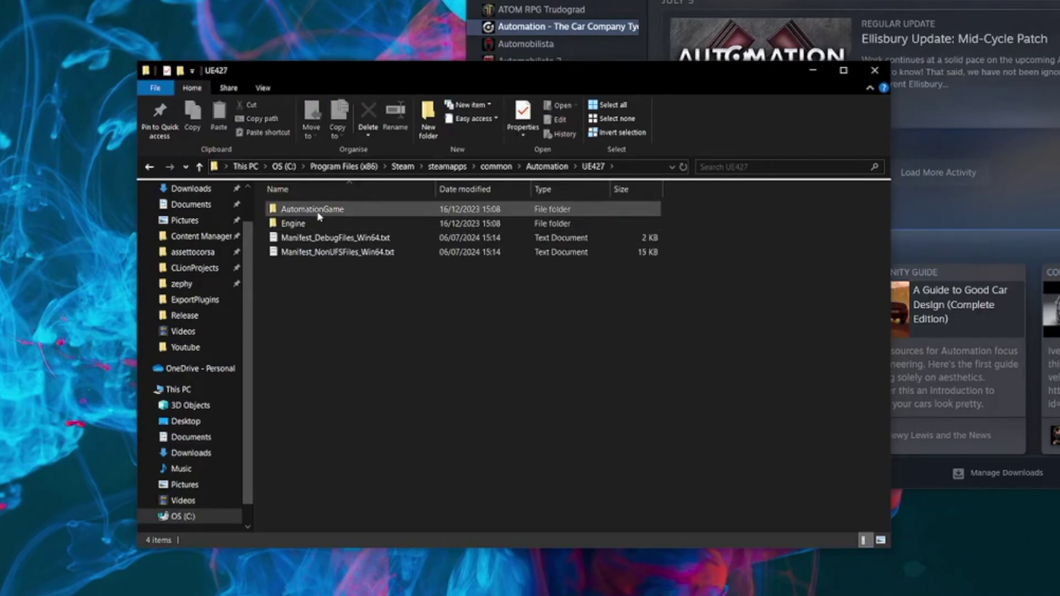
{"action": "double_click", "coordinate": [318, 213]}
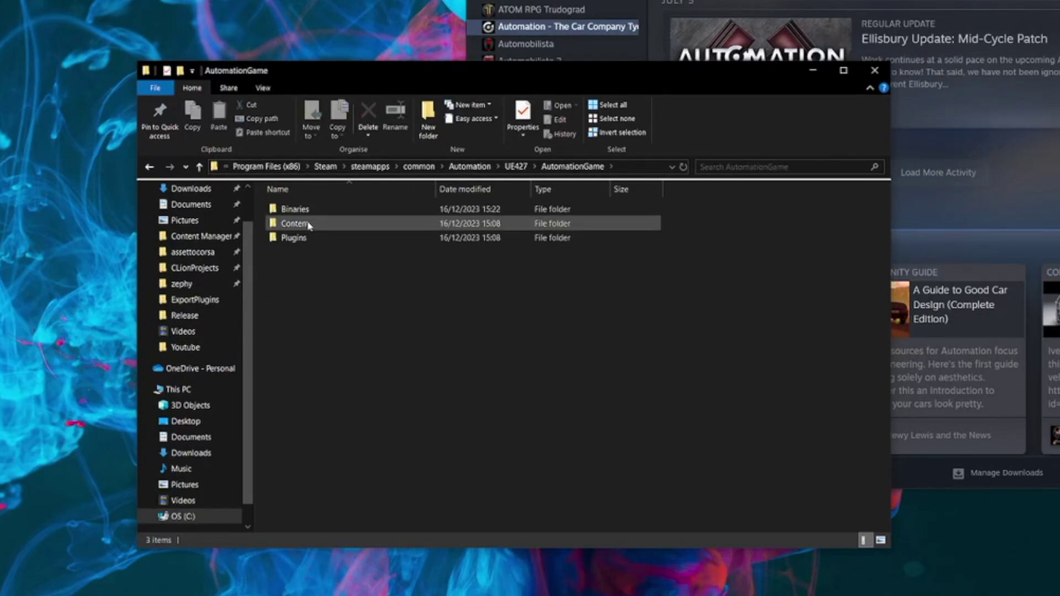
{"action": "double_click", "coordinate": [308, 224]}
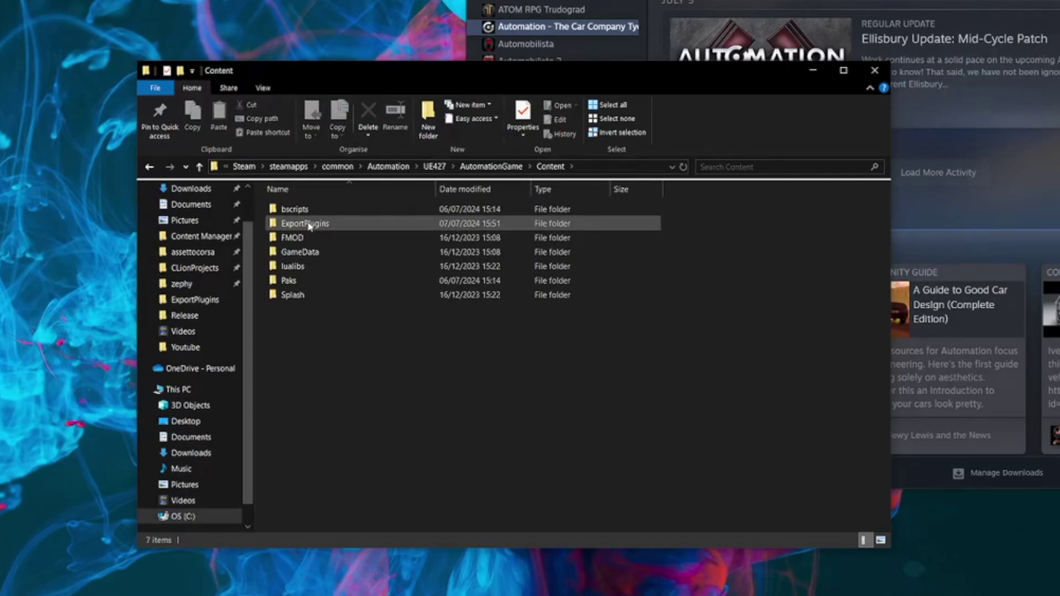
{"action": "double_click", "coordinate": [309, 224]}
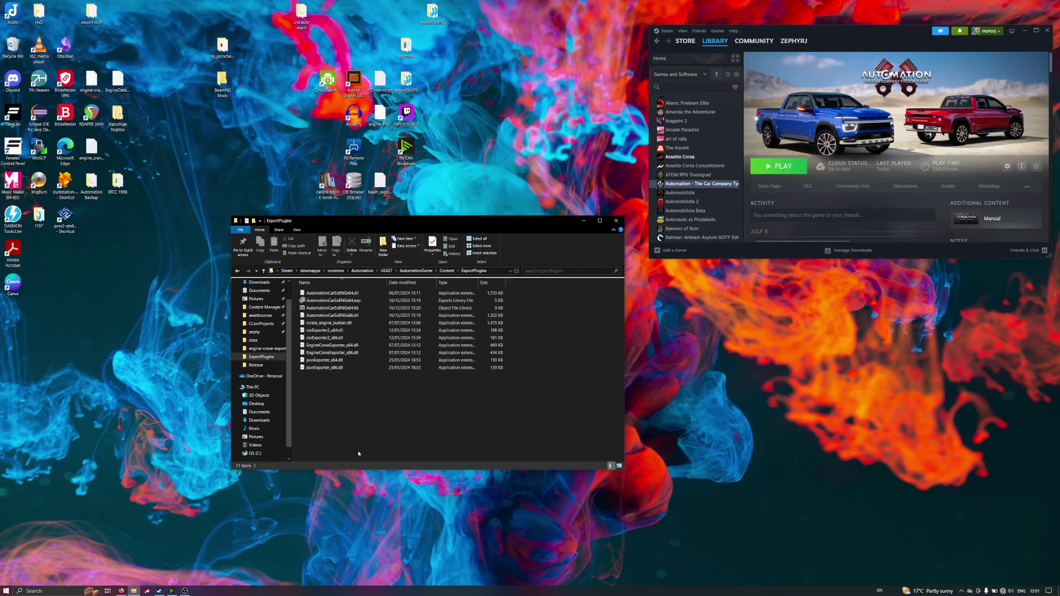
- Open the desktop's EngineCrane folder and arrange it side by side with the ExportPlugins folder window
{"action": "left_click_drag", "start_coordinate": [387, 220], "coordinate": [623, 211]}
{"action": "left_click", "coordinate": [425, 483]}
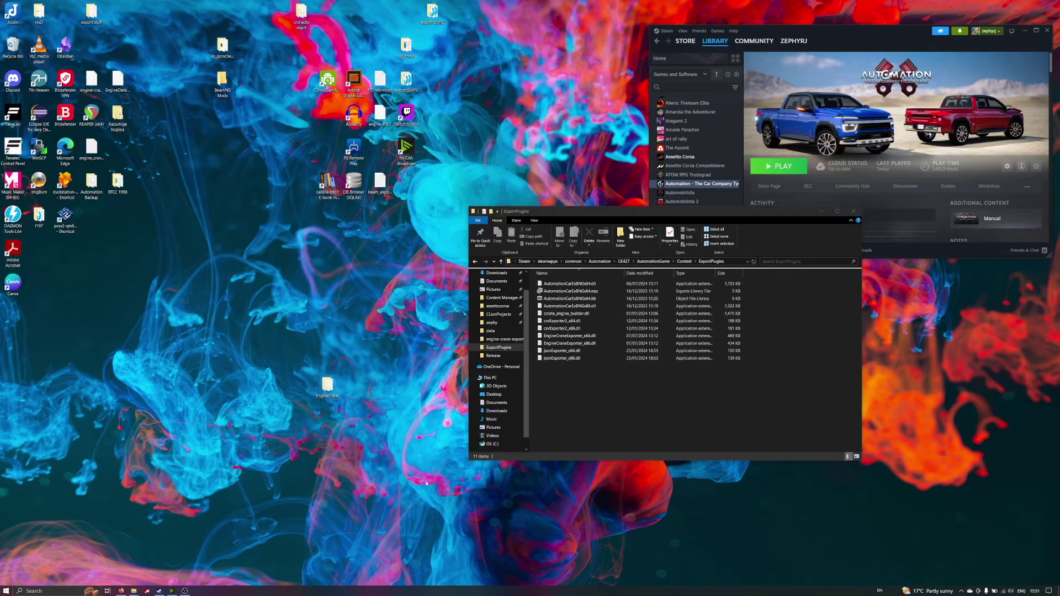
{"action": "double_click", "coordinate": [328, 385]}
{"action": "left_click_drag", "start_coordinate": [609, 211], "coordinate": [227, 209]}
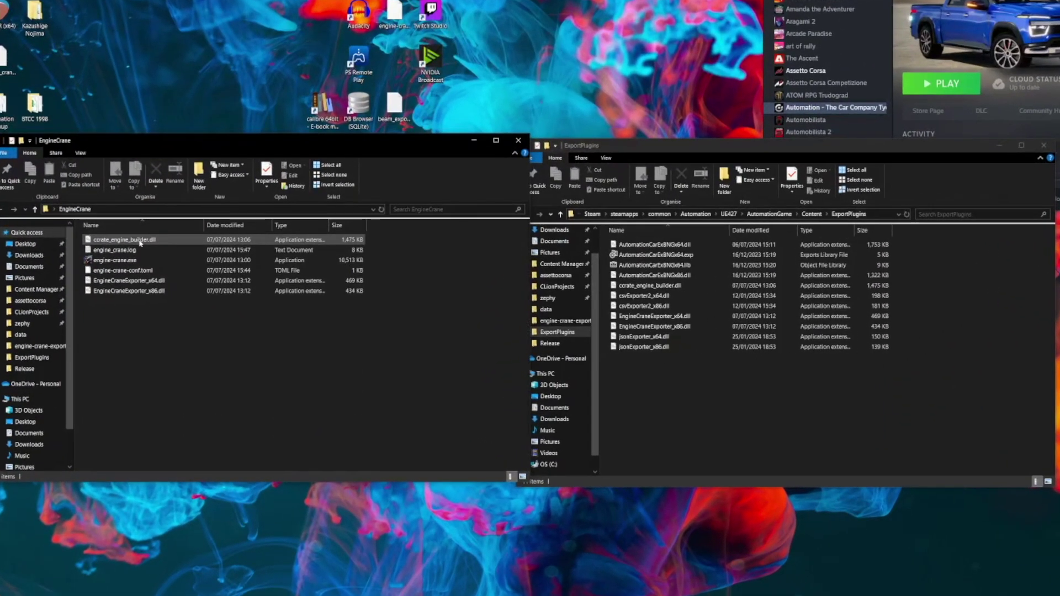
- Move ccrate_engine_builder.dll, EngineCraneExporter_x64.dll and EngineCraneExporter_x86.dll from EngineCrane into ExportPlugins, replacing the existing files
{"action": "left_click", "coordinate": [182, 279]}
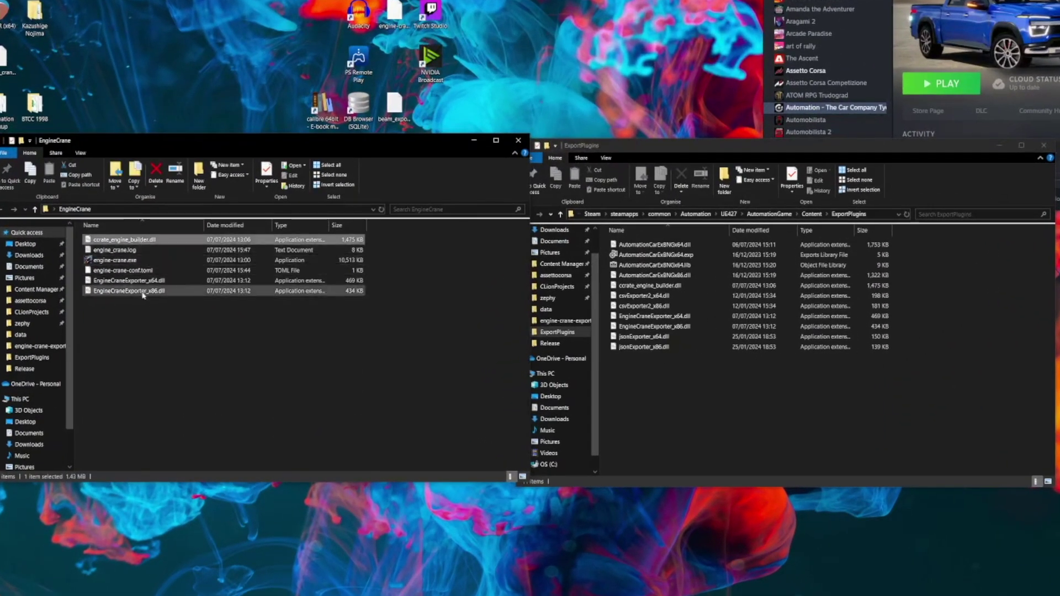
{"action": "left_click", "coordinate": [137, 291], "text": "ctrl"}
{"action": "left_click", "coordinate": [174, 281], "text": "ctrl"}
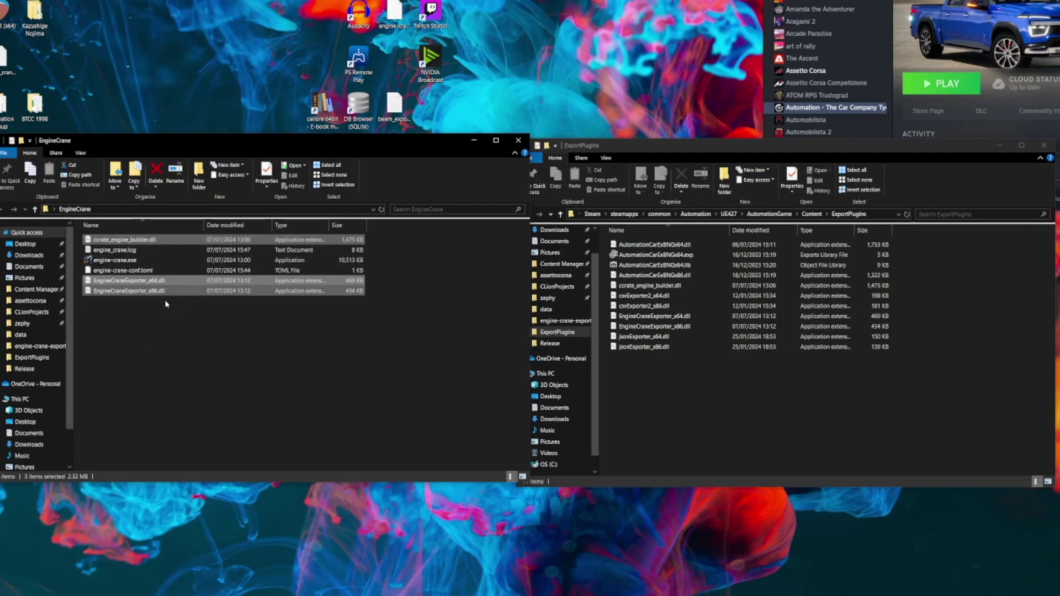
{"action": "left_click_drag", "start_coordinate": [143, 291], "coordinate": [738, 426]}
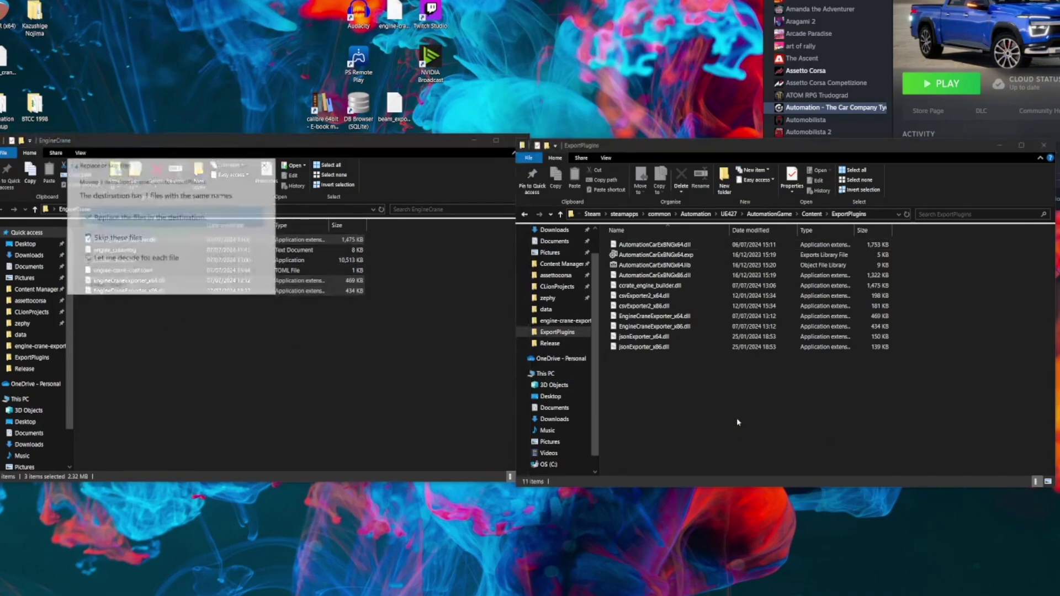
{"action": "left_click", "coordinate": [194, 215]}
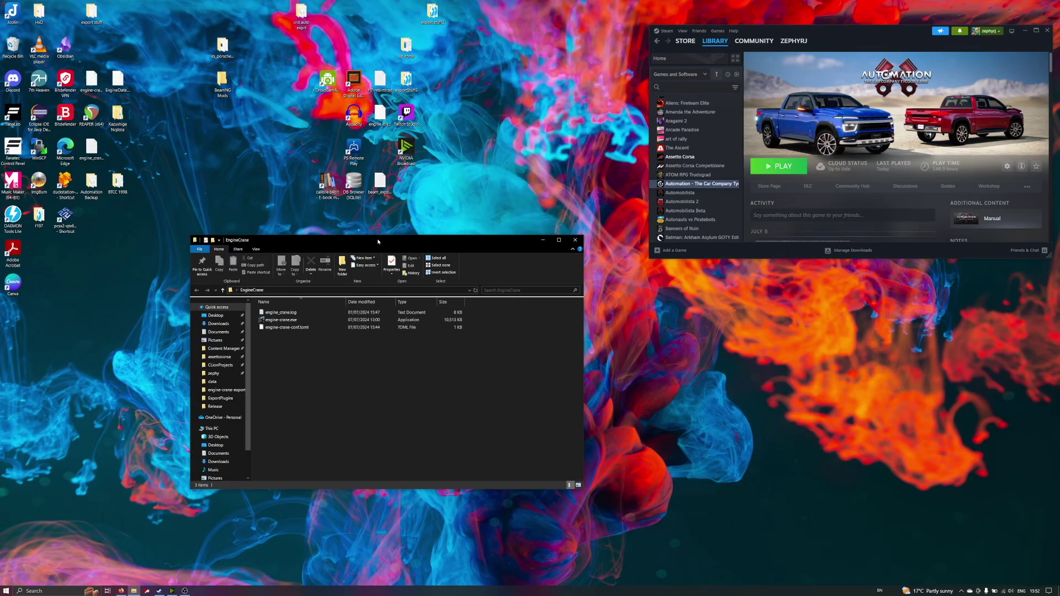
- Launch engine-crane.exe and copy the crate engine path from its settings
{"action": "double_click", "coordinate": [303, 322]}
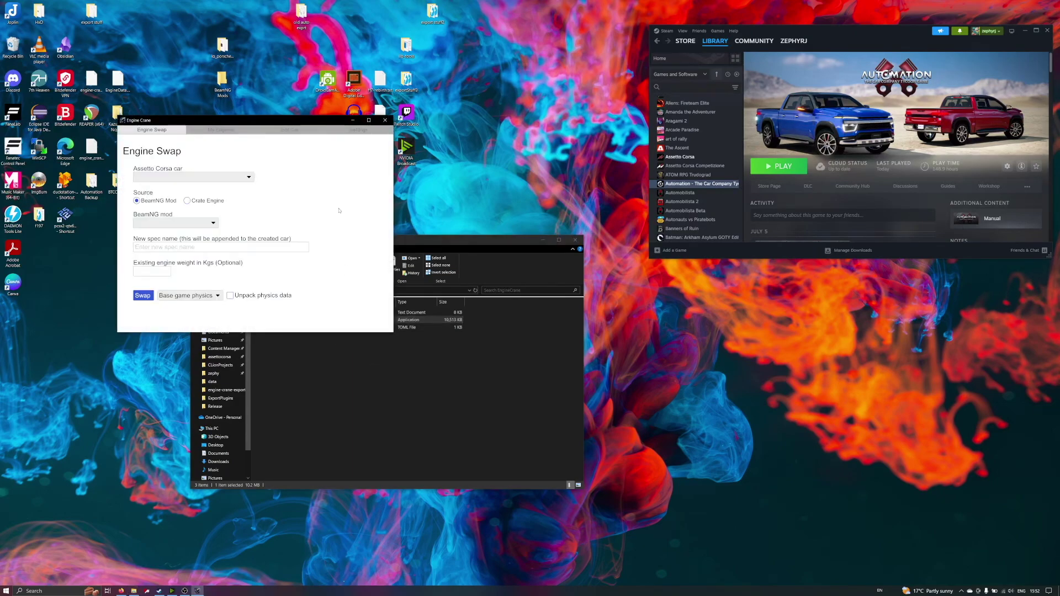
{"action": "left_click", "coordinate": [358, 129]}
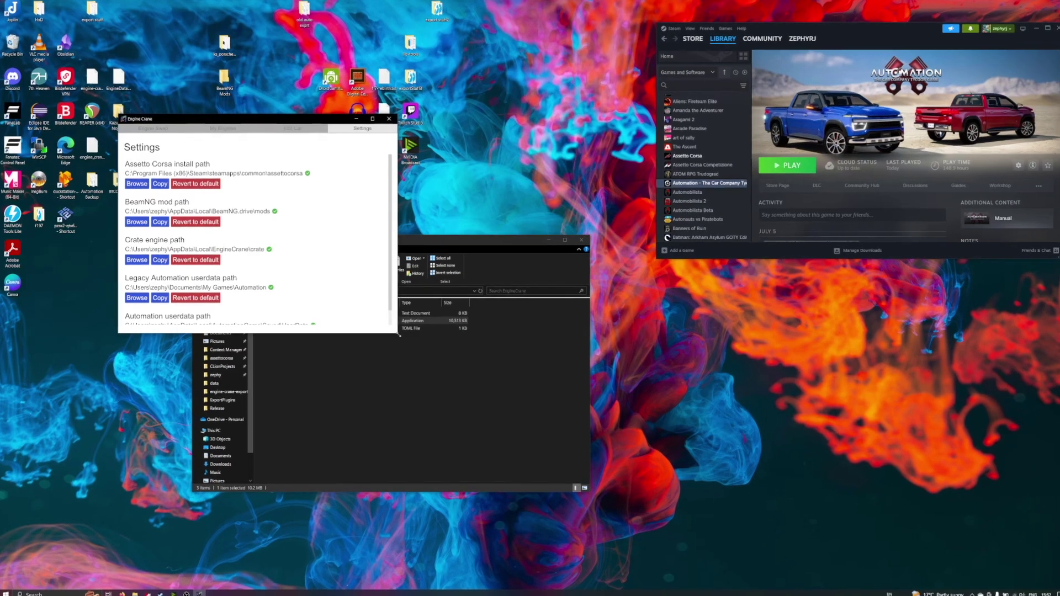
{"action": "left_click_drag", "start_coordinate": [393, 333], "coordinate": [494, 497]}
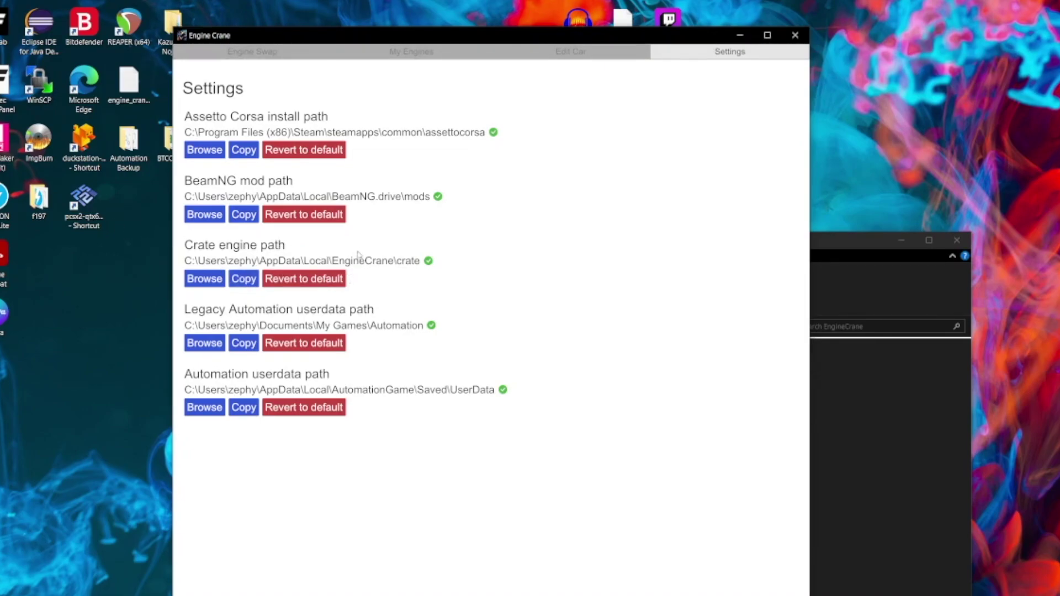
{"action": "left_click", "coordinate": [242, 282]}
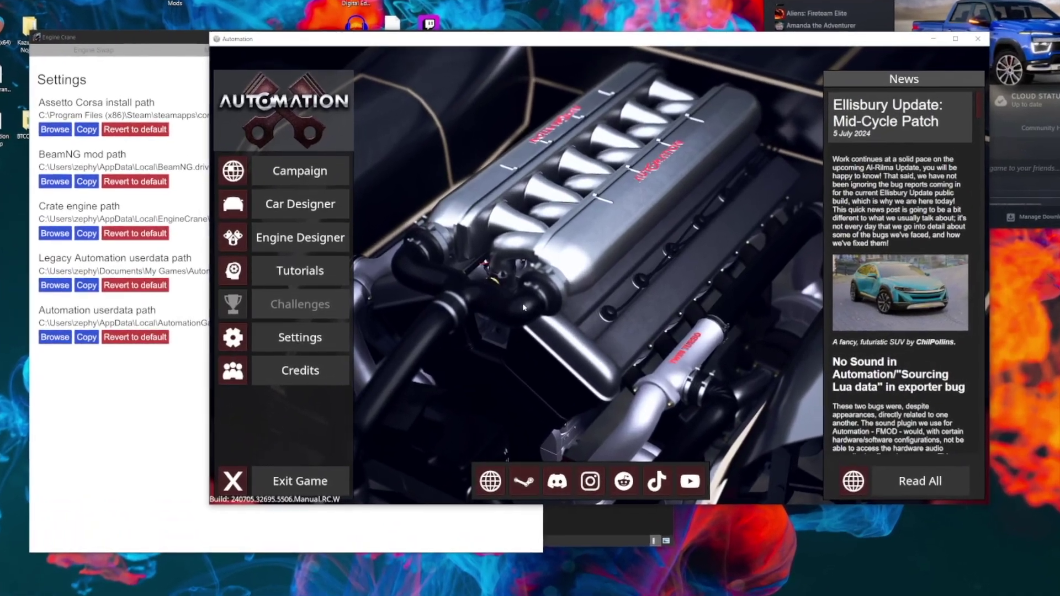
- Switch to Automation and open the Donor Clone trim from the Car Designer in the car exporter
{"action": "left_click", "coordinate": [301, 204]}
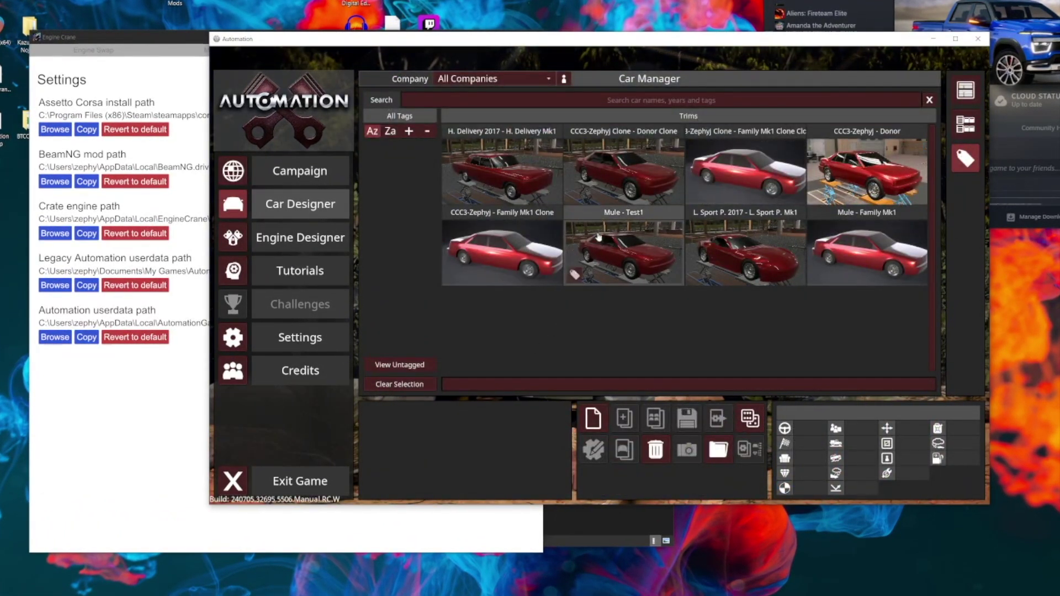
{"action": "left_click", "coordinate": [606, 176]}
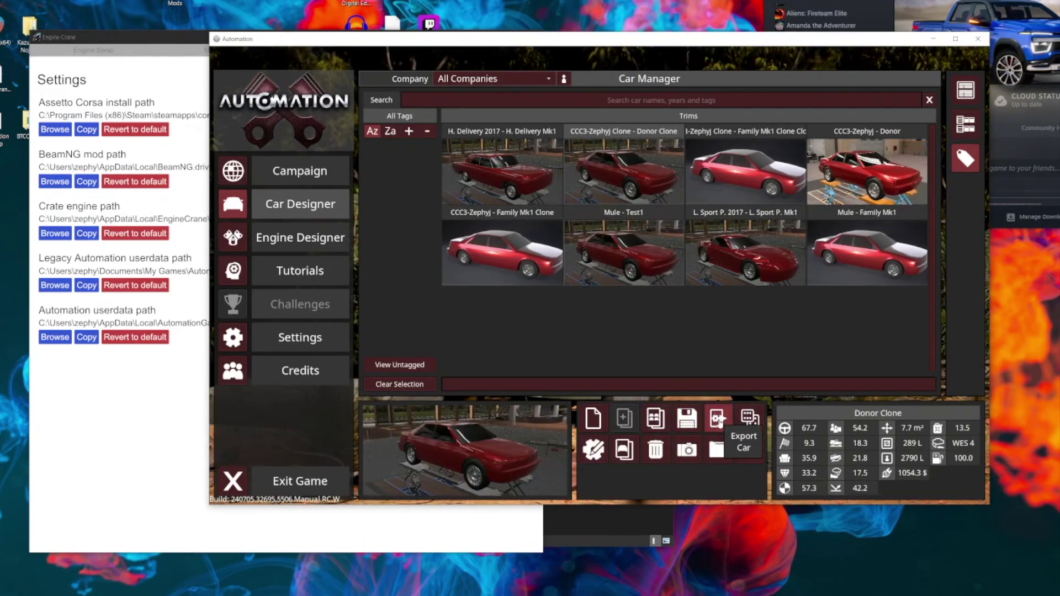
{"action": "left_click", "coordinate": [716, 423]}
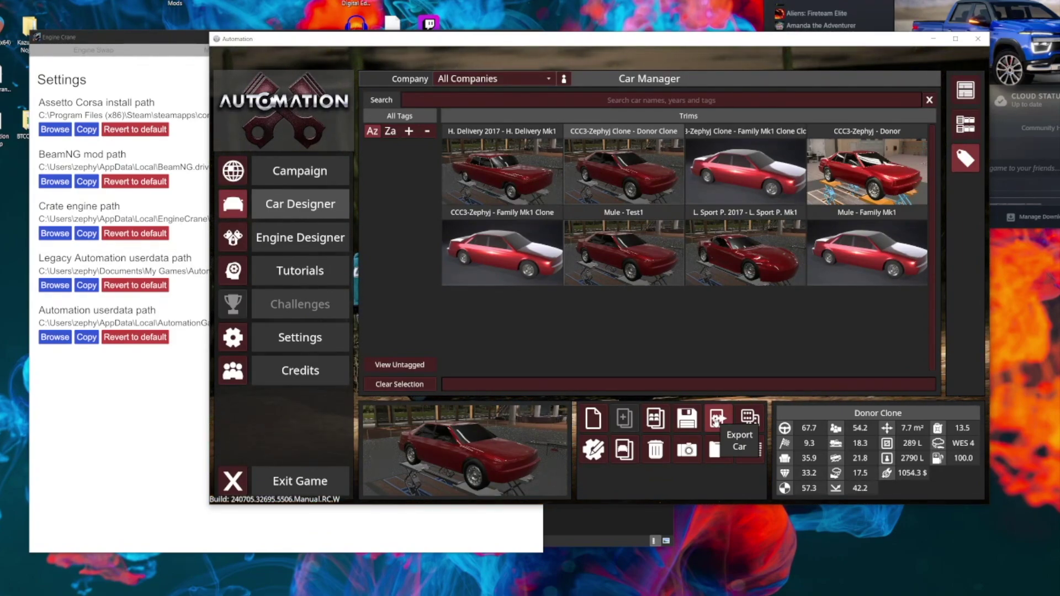
{"action": "left_click", "coordinate": [716, 420]}
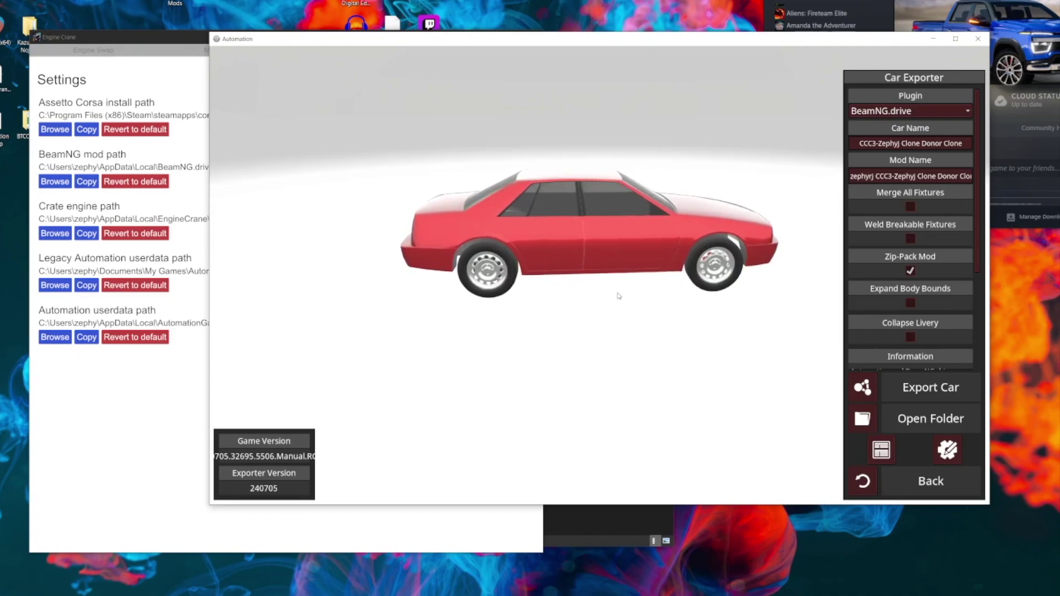
- Select the EngineCrane Exporter plugin and set its Export Directory to the crate engine path copied from Engine Crane's settings
{"action": "left_click", "coordinate": [877, 111]}
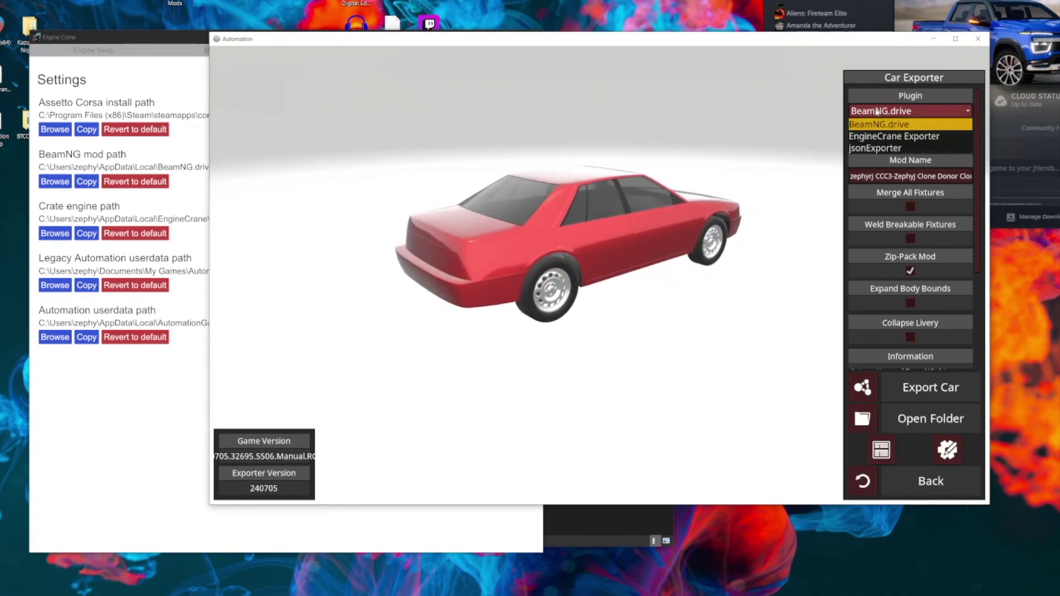
{"action": "left_click", "coordinate": [875, 138]}
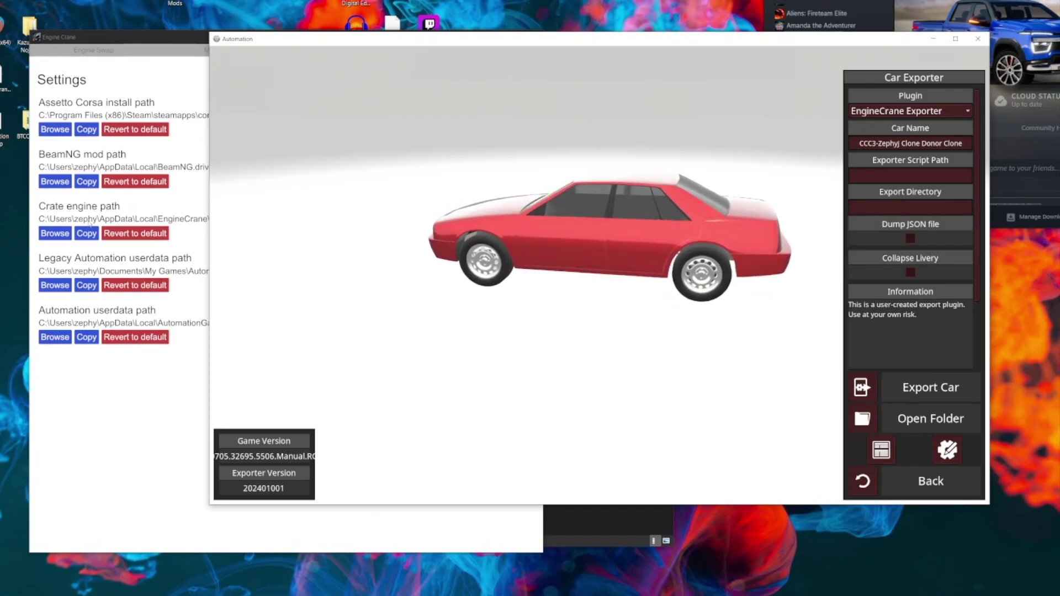
{"action": "left_click", "coordinate": [81, 235]}
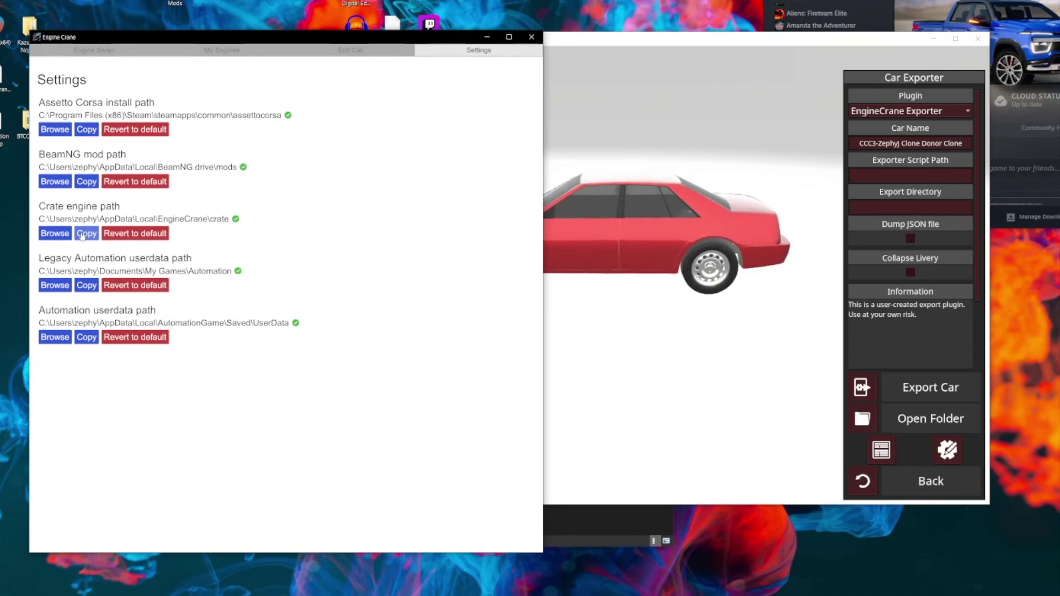
{"action": "left_click", "coordinate": [902, 205]}
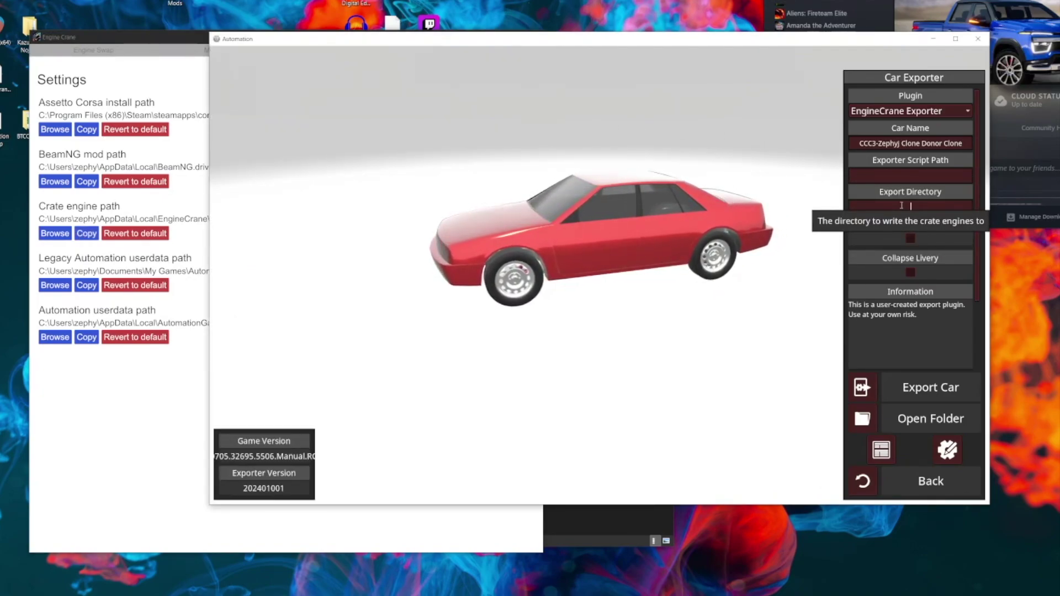
{"action": "key", "text": "ctrl+v"}
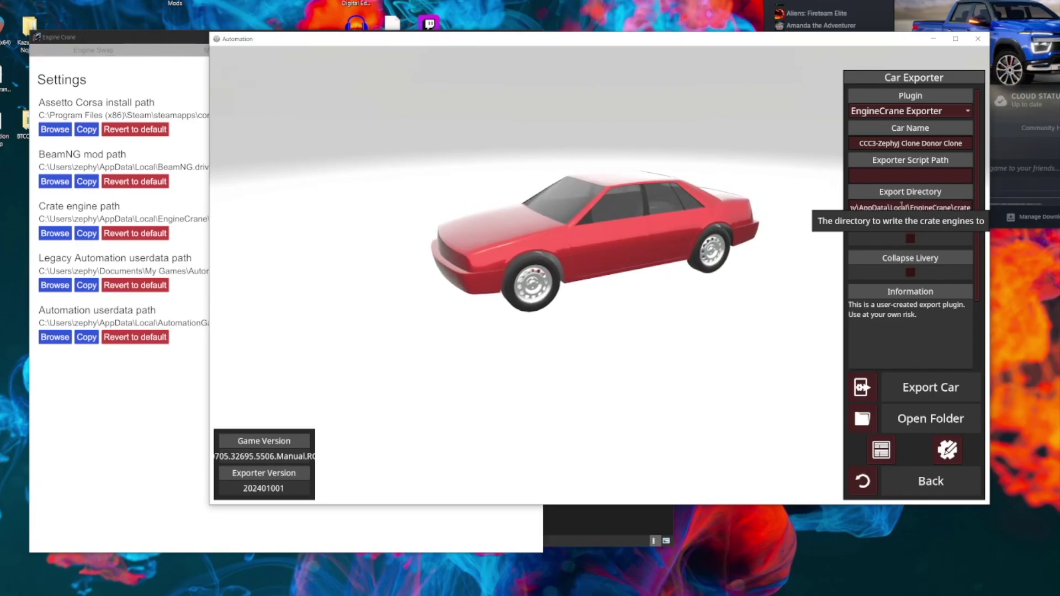